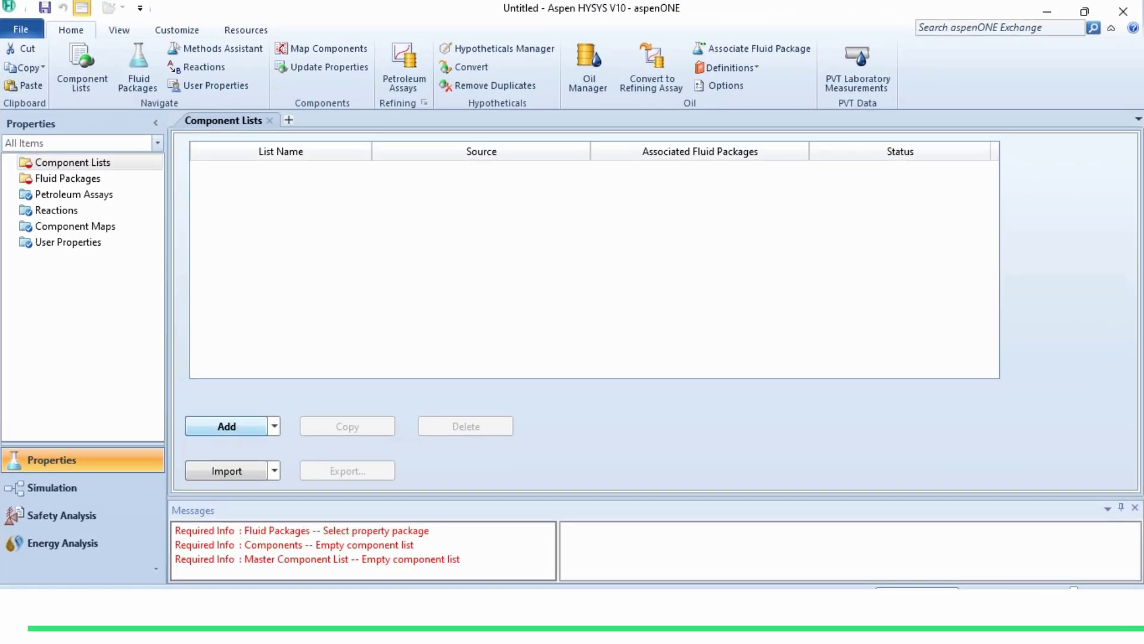
- Create a component list containing the pure components methane, ethane, propane and n-butane
left_click(227, 426)
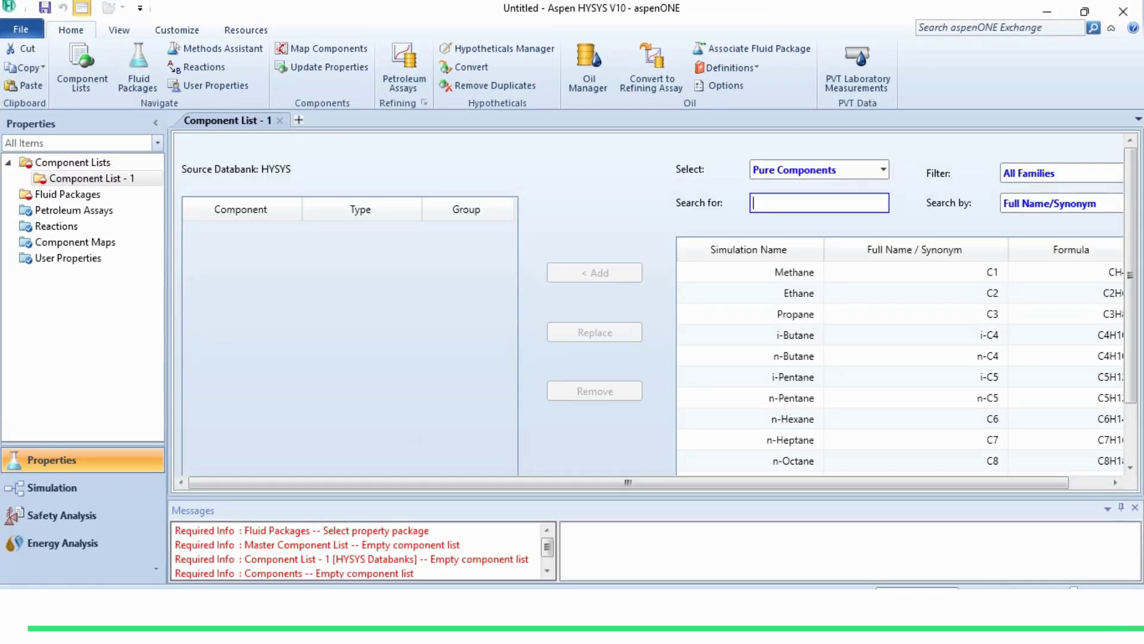
type("Methane")
key("Return")
type("Ethane")
key("Return")
type("Propa")
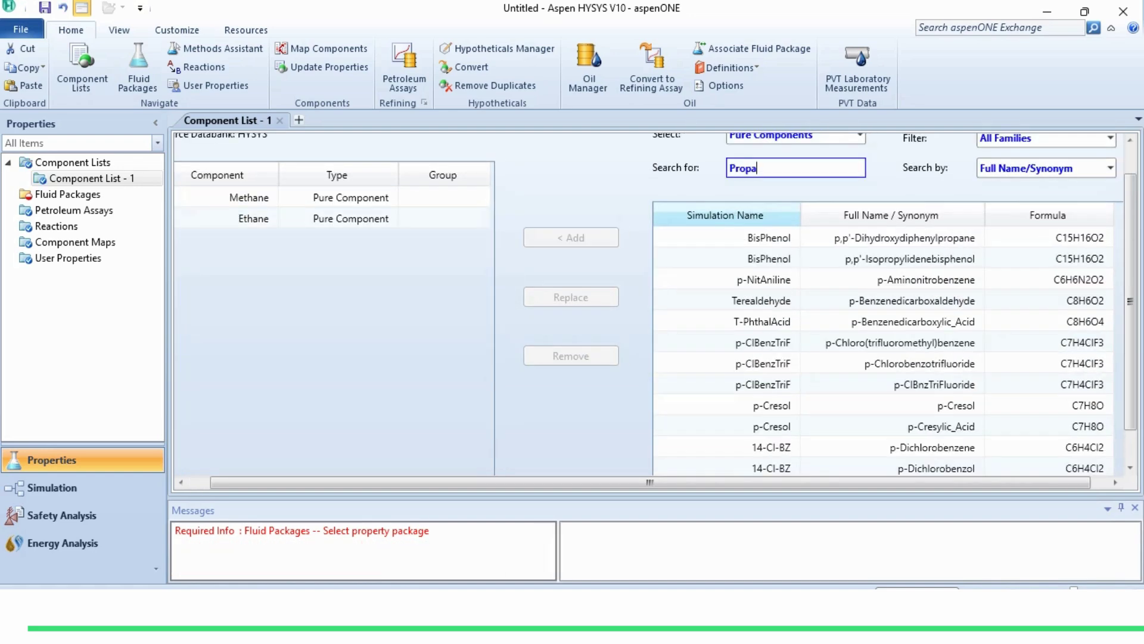
type("n")
key("Return")
type("Butane")
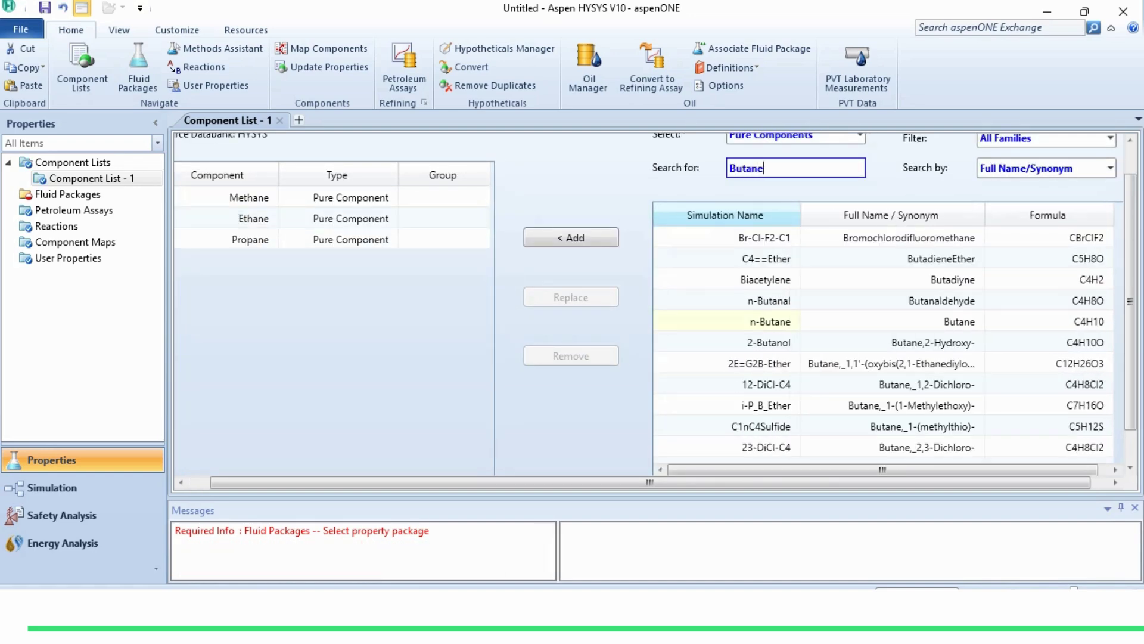
key("Return")
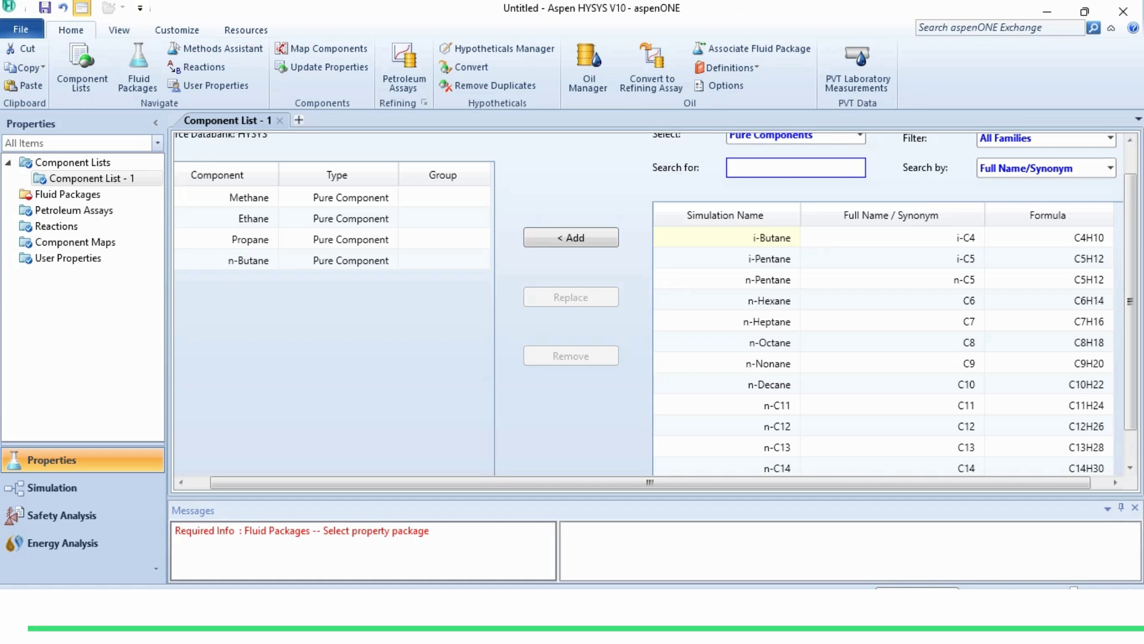
- Add a fluid package for the component list using the Peng-Robinson property package
left_click(68, 194)
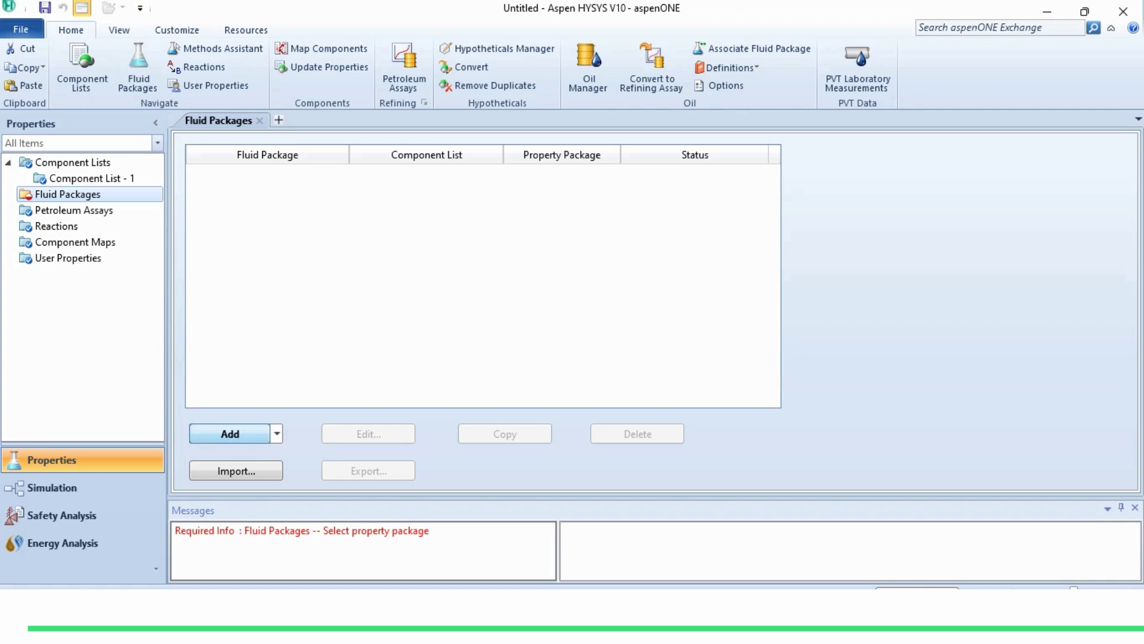
left_click(230, 434)
left_click(346, 399)
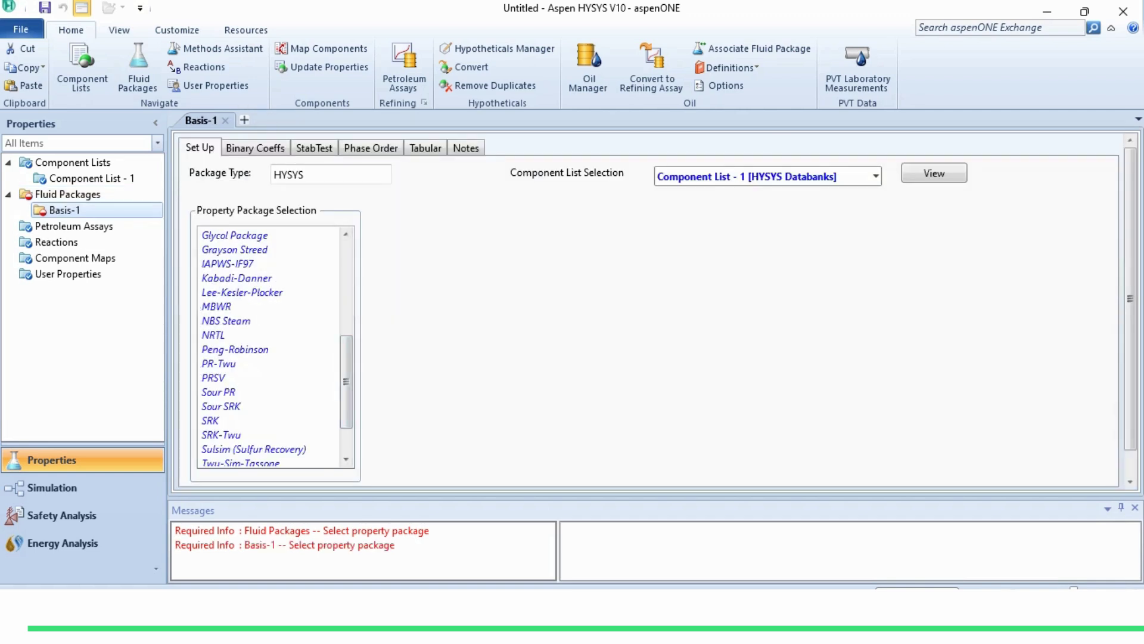
left_click(235, 349)
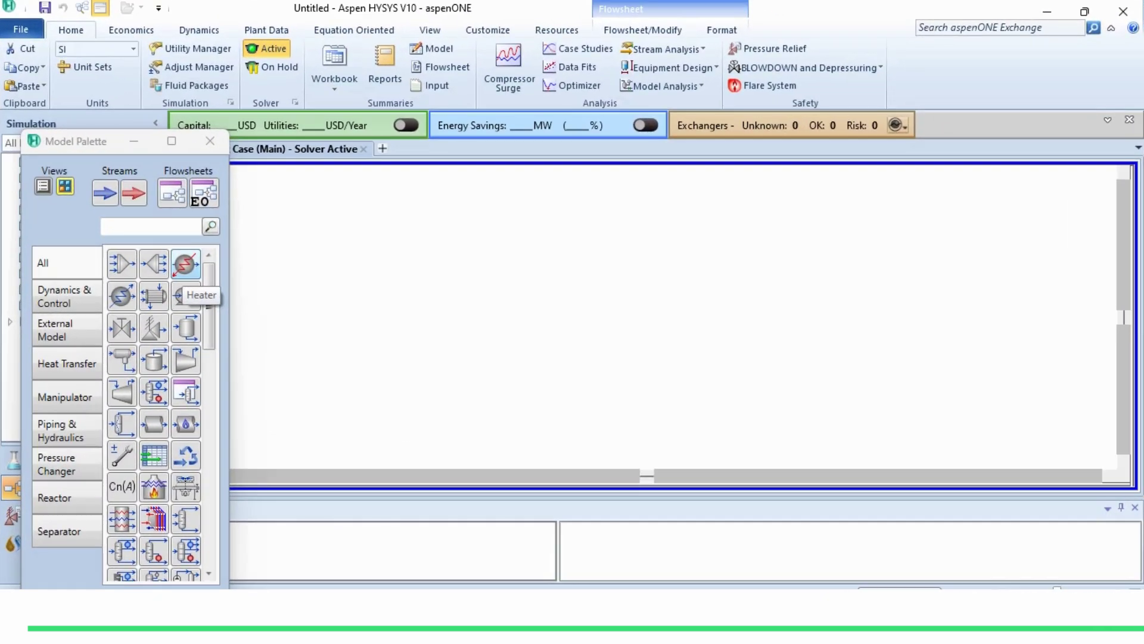
- Place a heater in the middle of the simulation flowsheet and name it Heater
left_click_drag(186, 265, 631, 298)
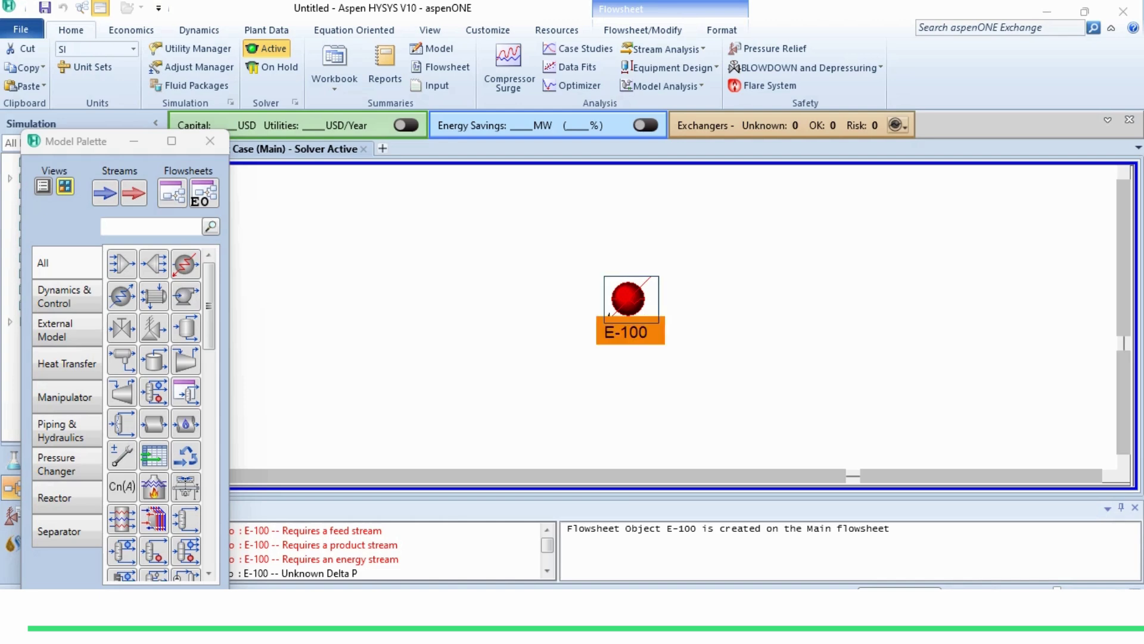
double_click(629, 299)
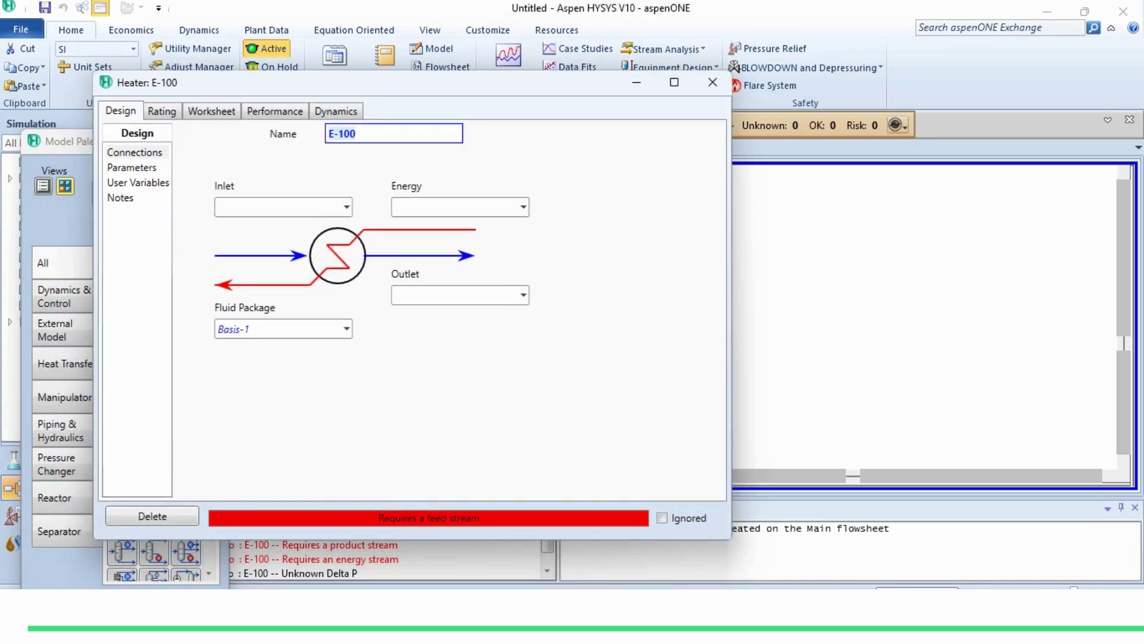
type("Heater")
key("Return")
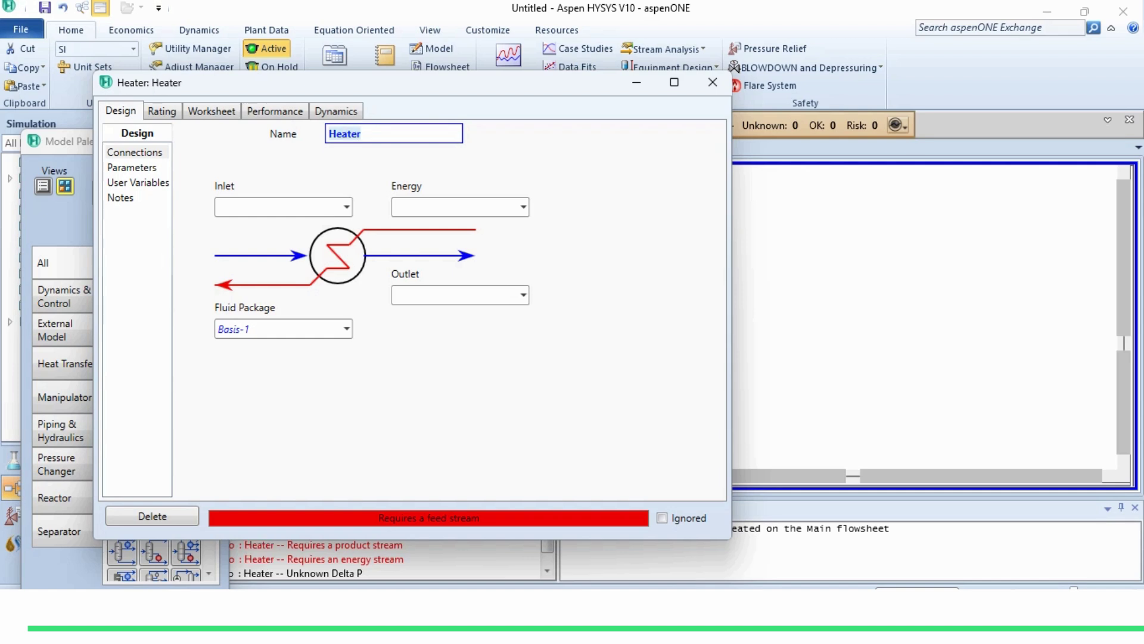
- Connect the heater to a new feed stream Inlet, product stream Outlet and energy stream E-Heater
left_click(220, 207)
type("Inlet")
key("Return")
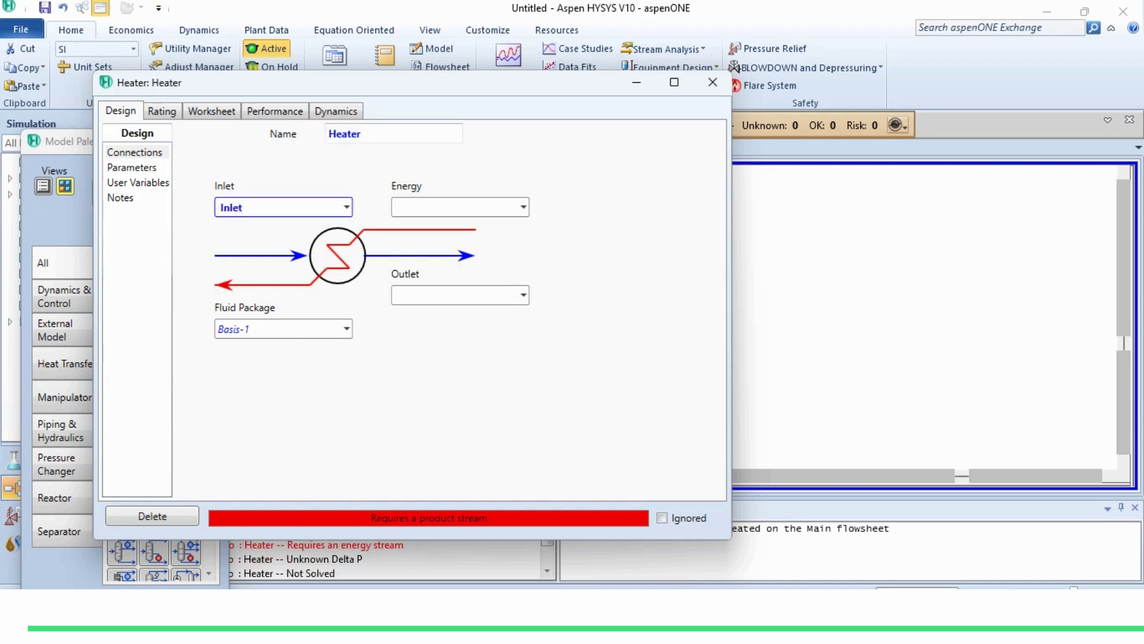
left_click(397, 295)
type("Outlet")
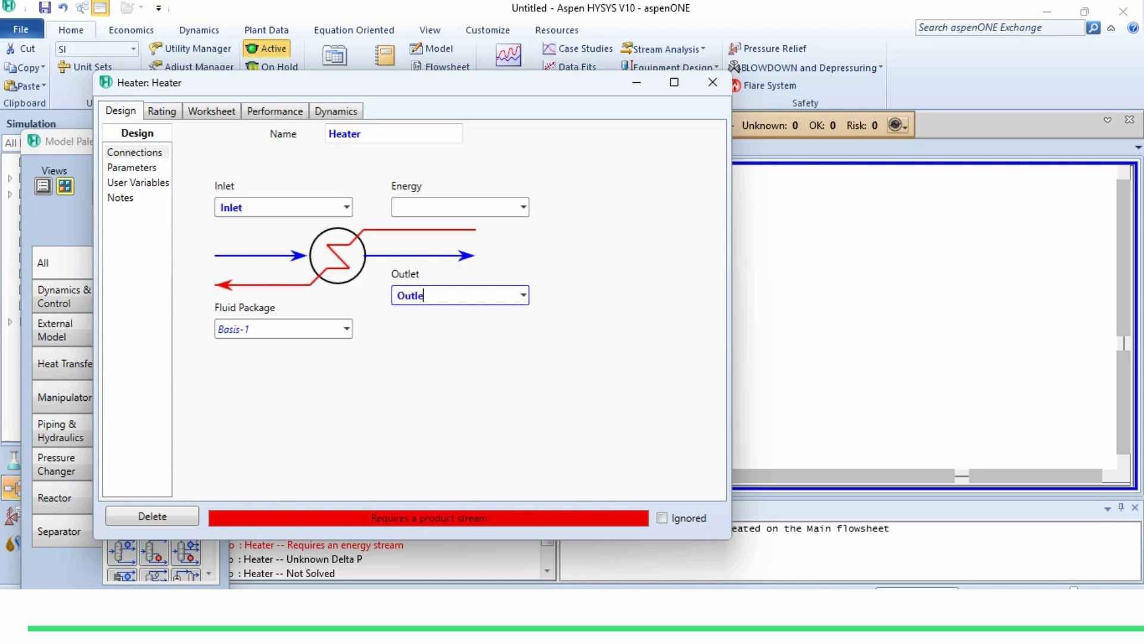
key("Return")
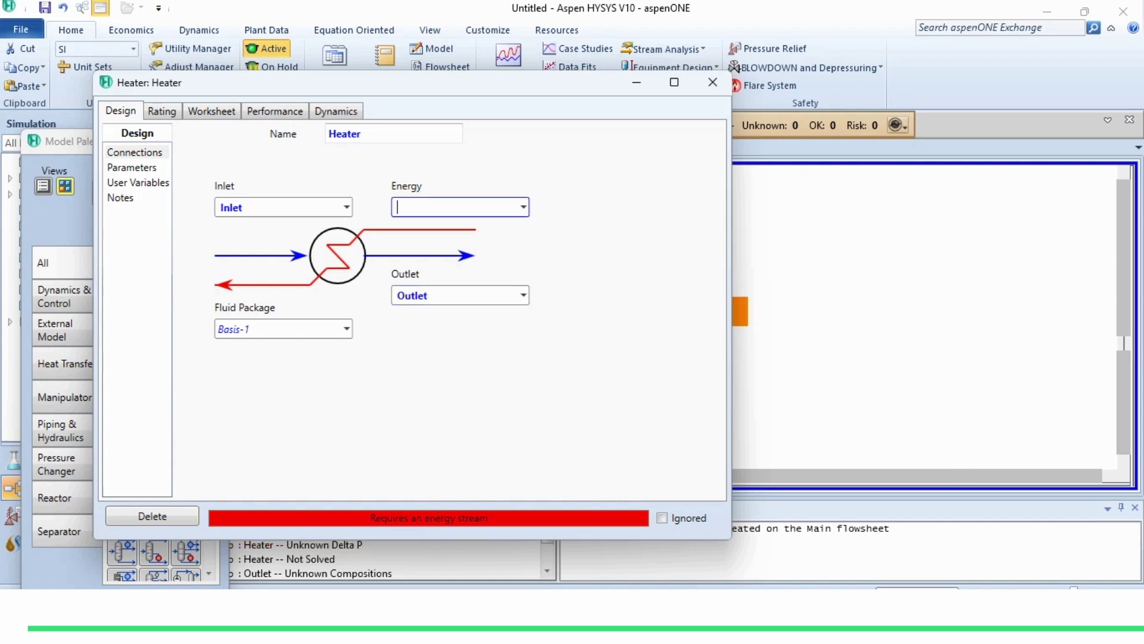
type("E-Heater")
key("Return")
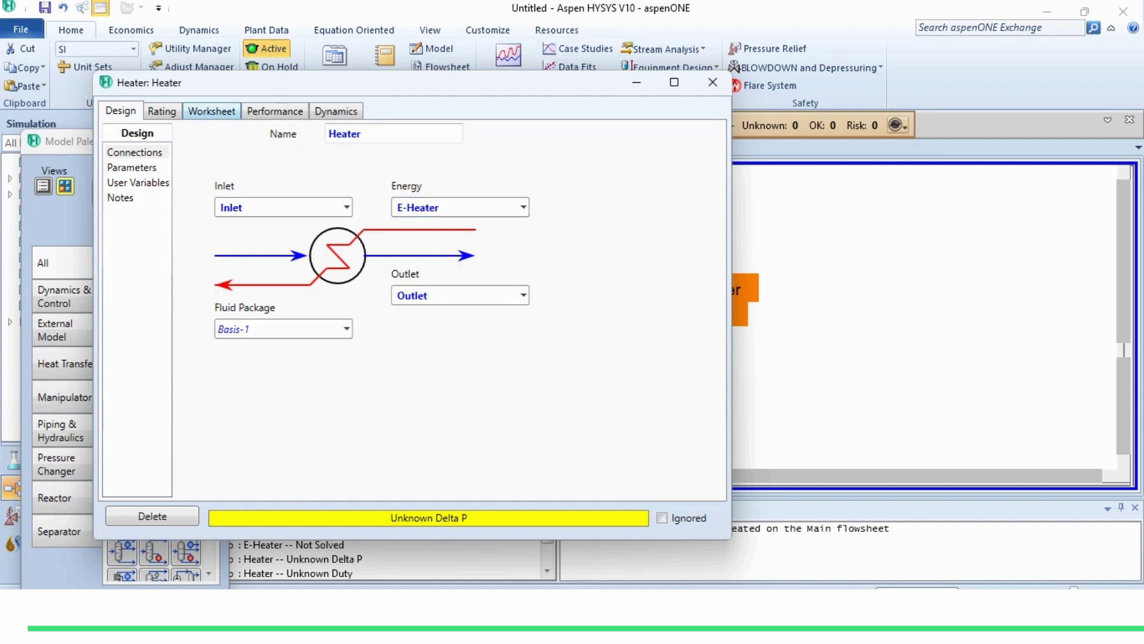
- Specify the Inlet stream conditions as vapour fraction 0, pressure 200 kPa and molar flow 1000 kgmole/h
left_click(211, 111)
left_click(414, 167)
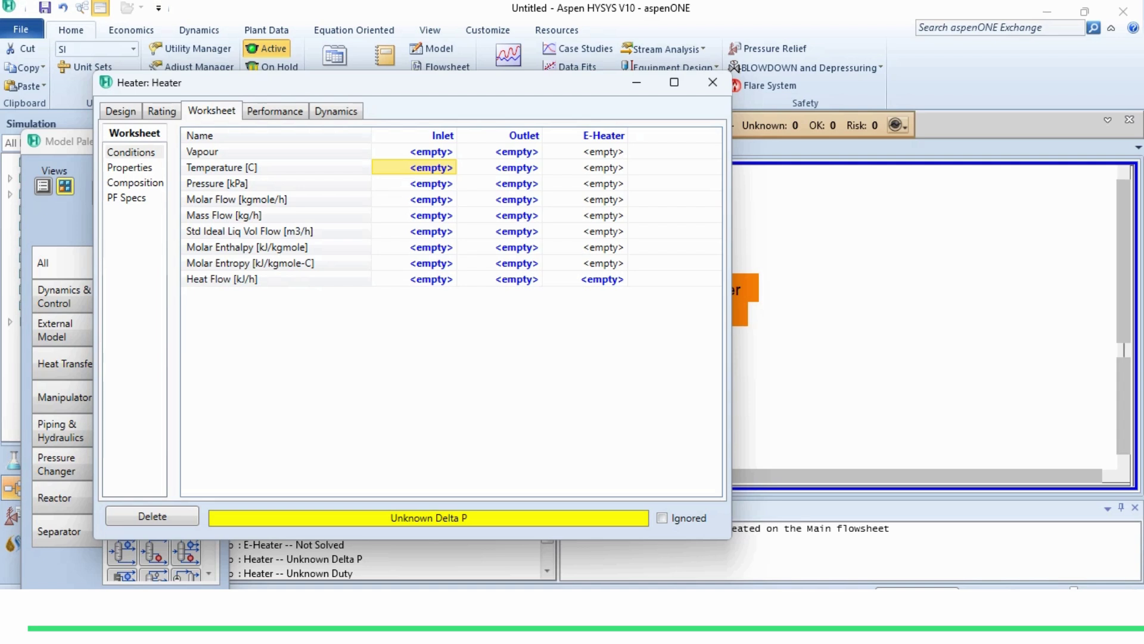
left_click(414, 152)
type("0")
key("Return")
left_click(414, 183)
type("200")
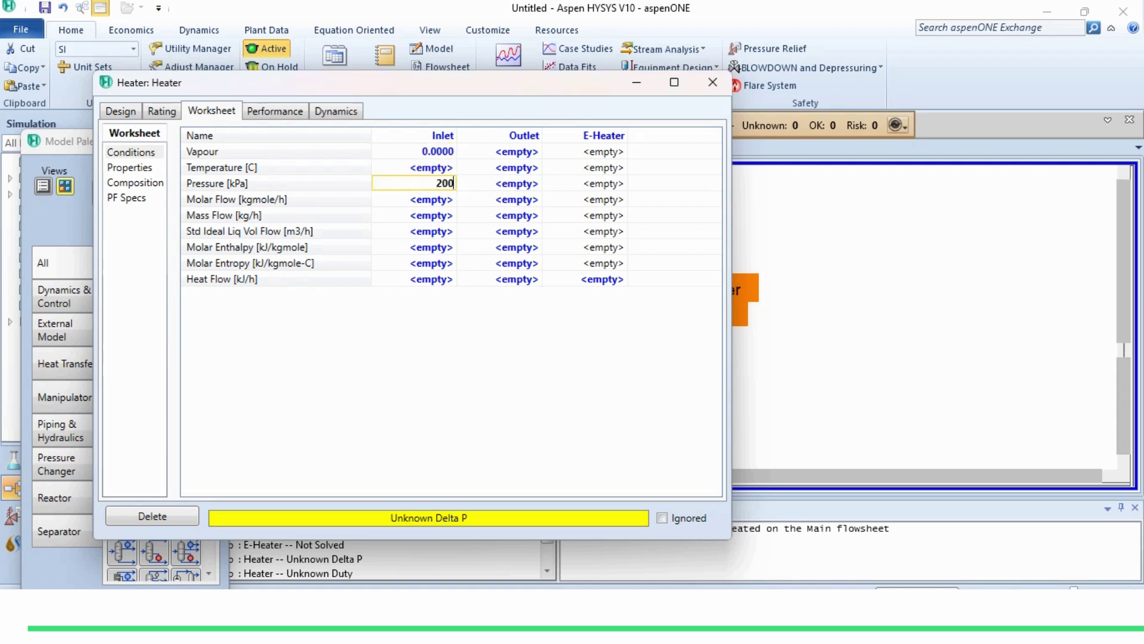
key("Return")
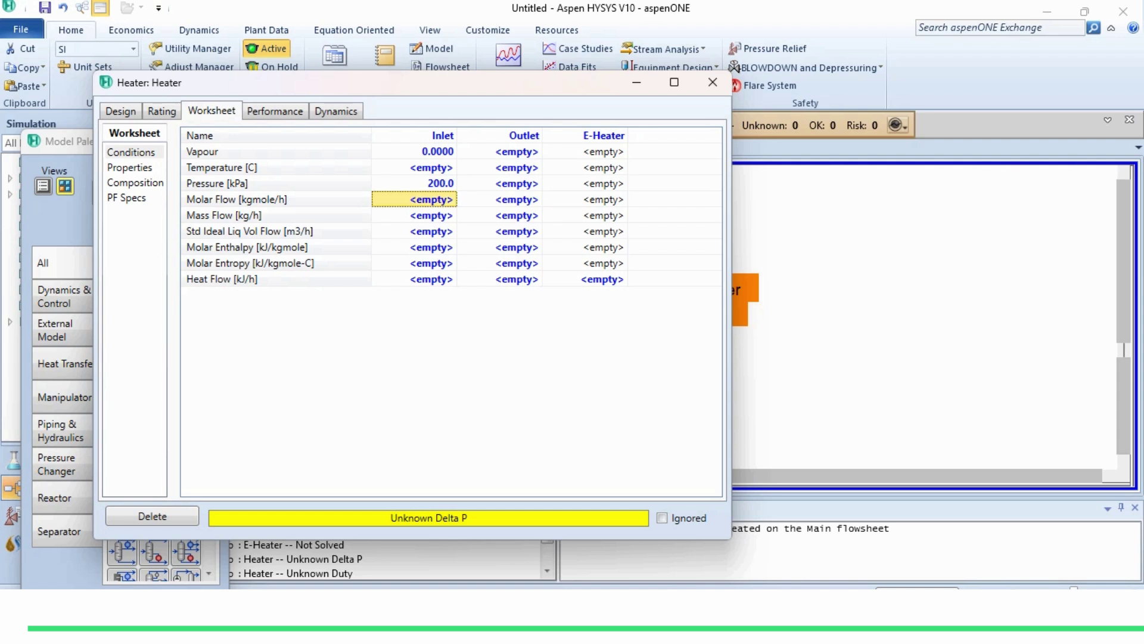
type("1000")
key("Return")
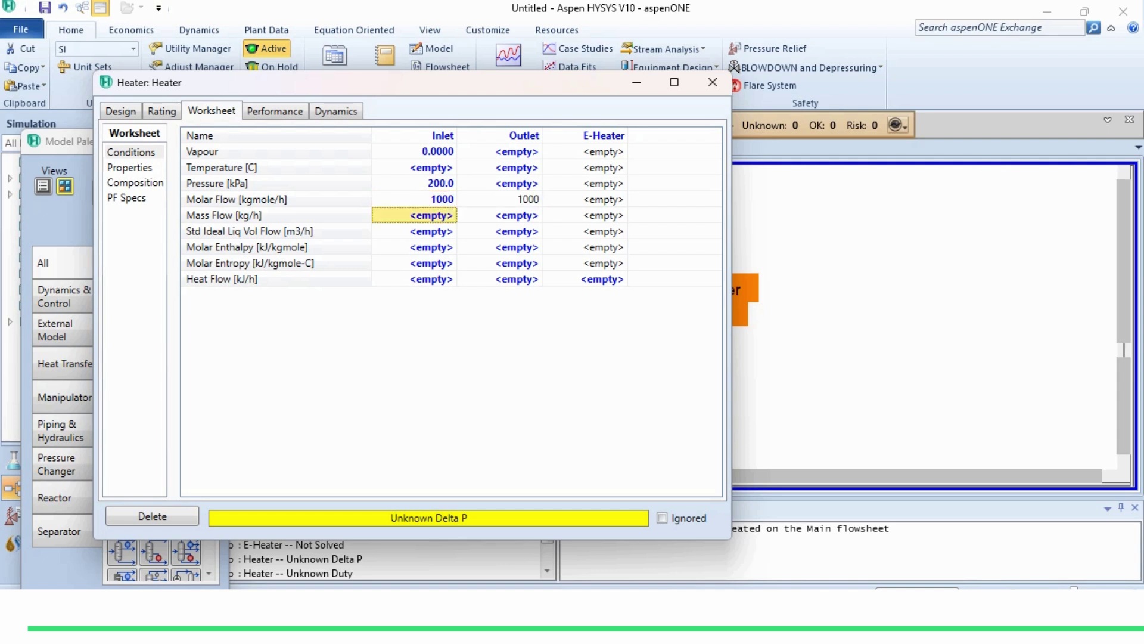
- Define the Inlet composition in mole fractions: methane 0.9, ethane 0.05, propane 0.04 and n-butane 0.01
left_click(135, 183)
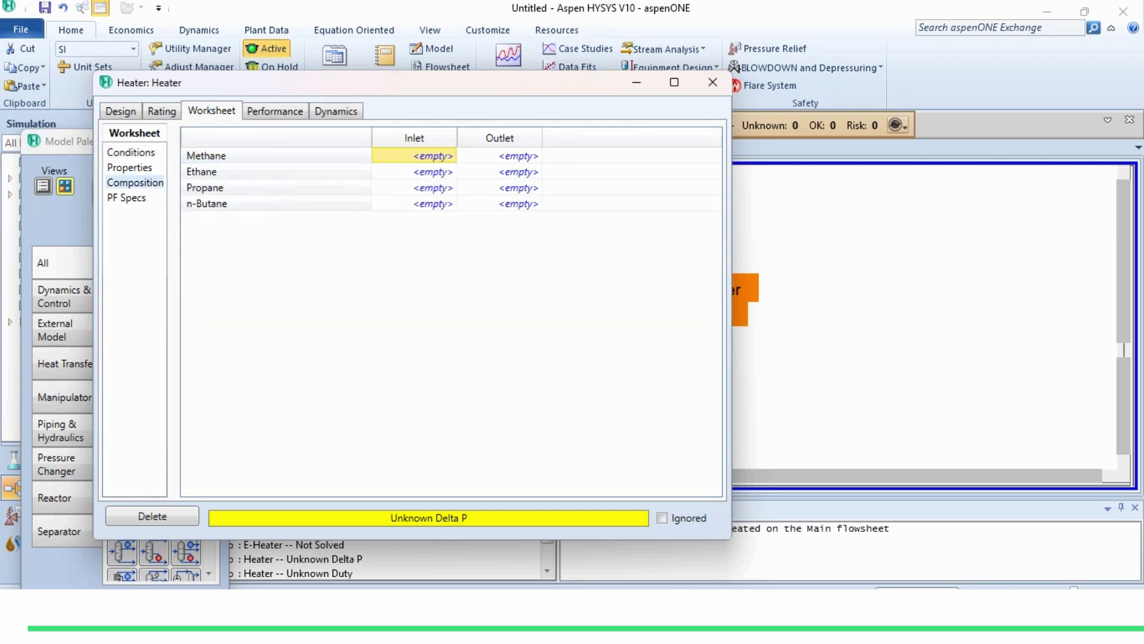
type("0.9")
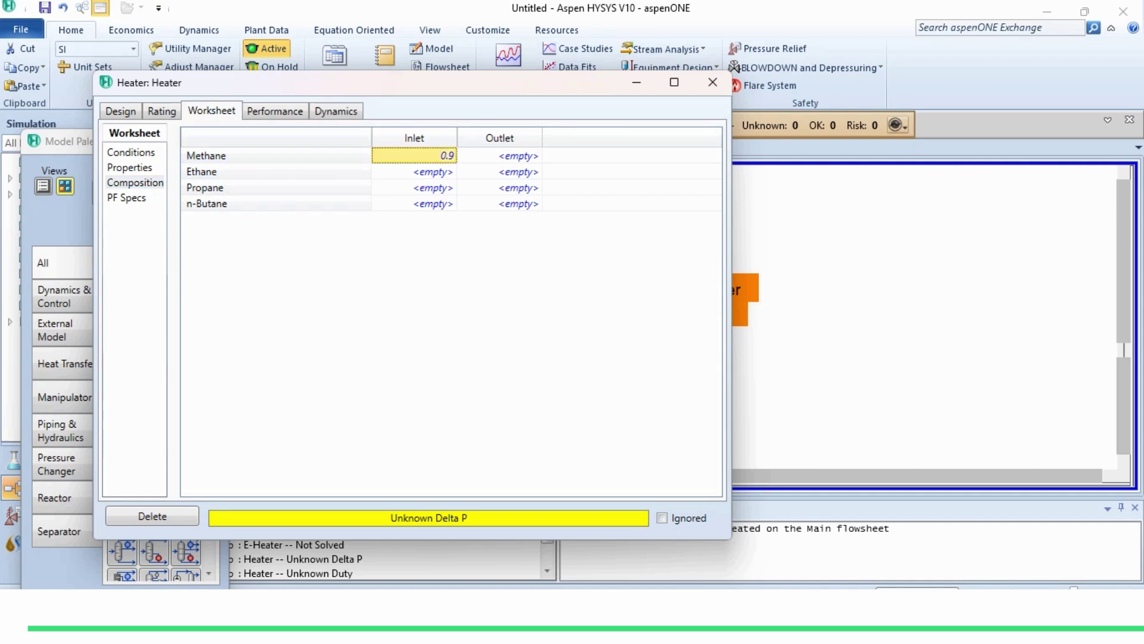
key("Return")
left_click(509, 178)
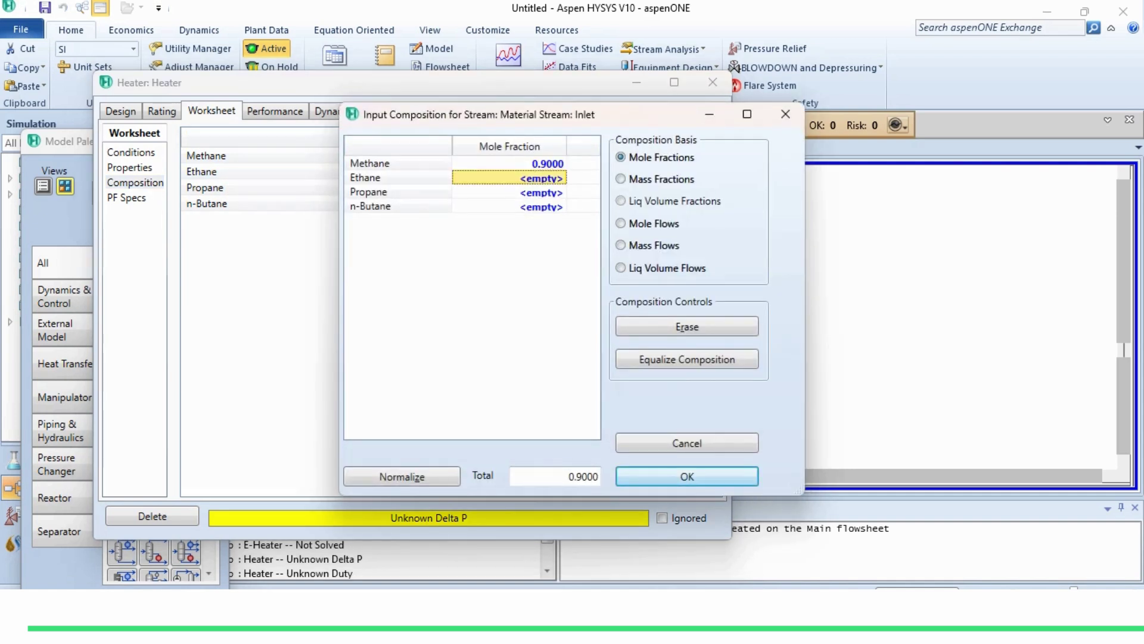
type("0.05")
key("Return")
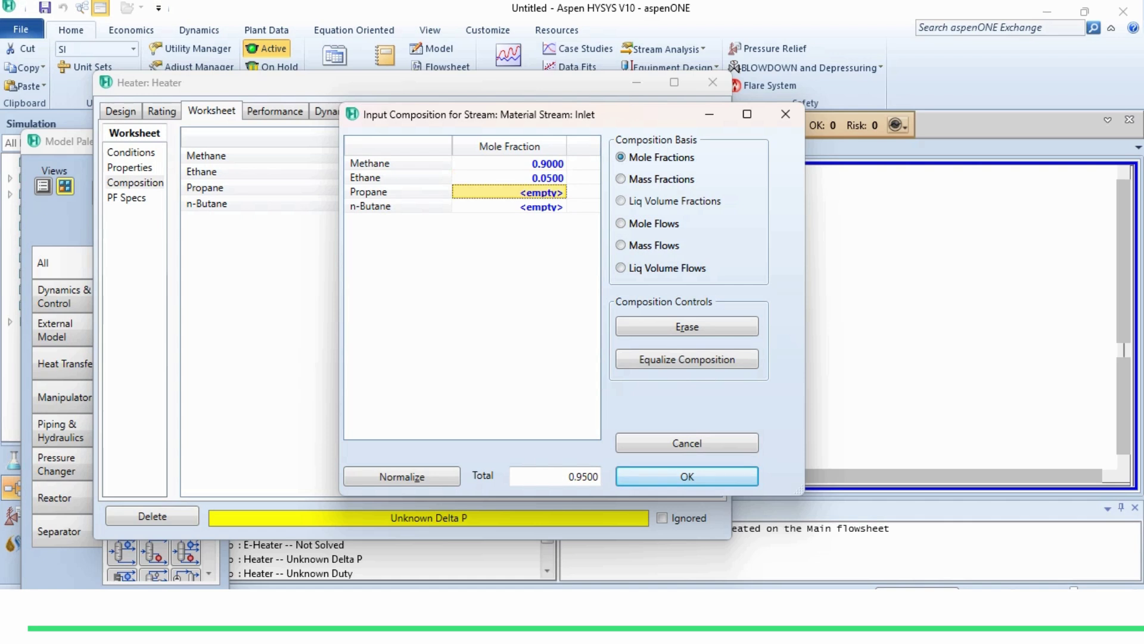
type("0.04")
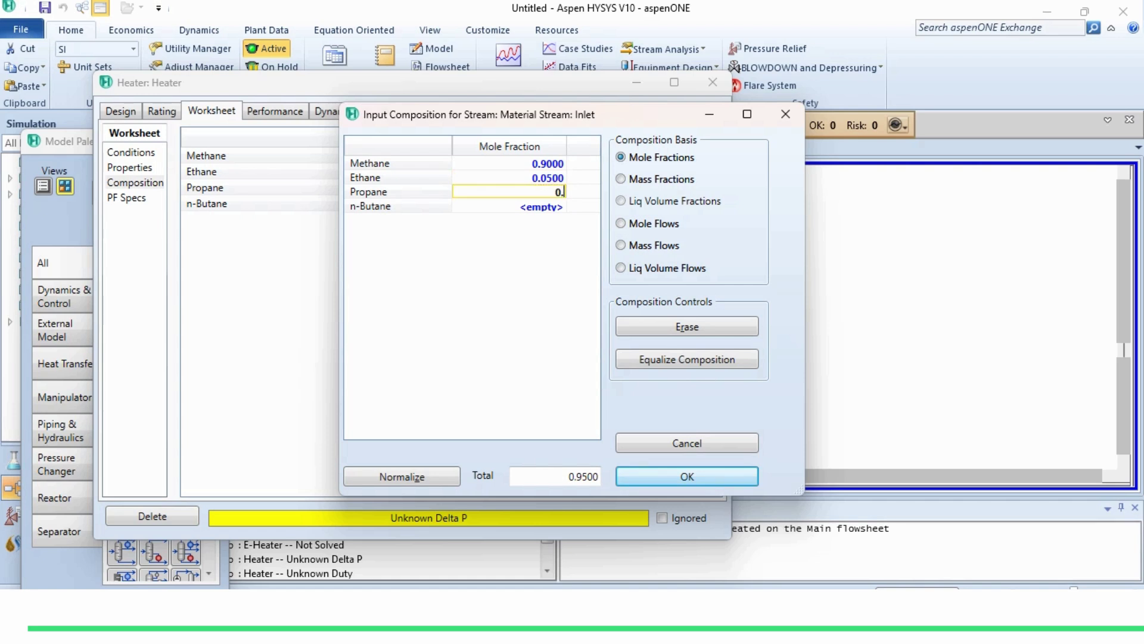
key("Return")
type("0.0")
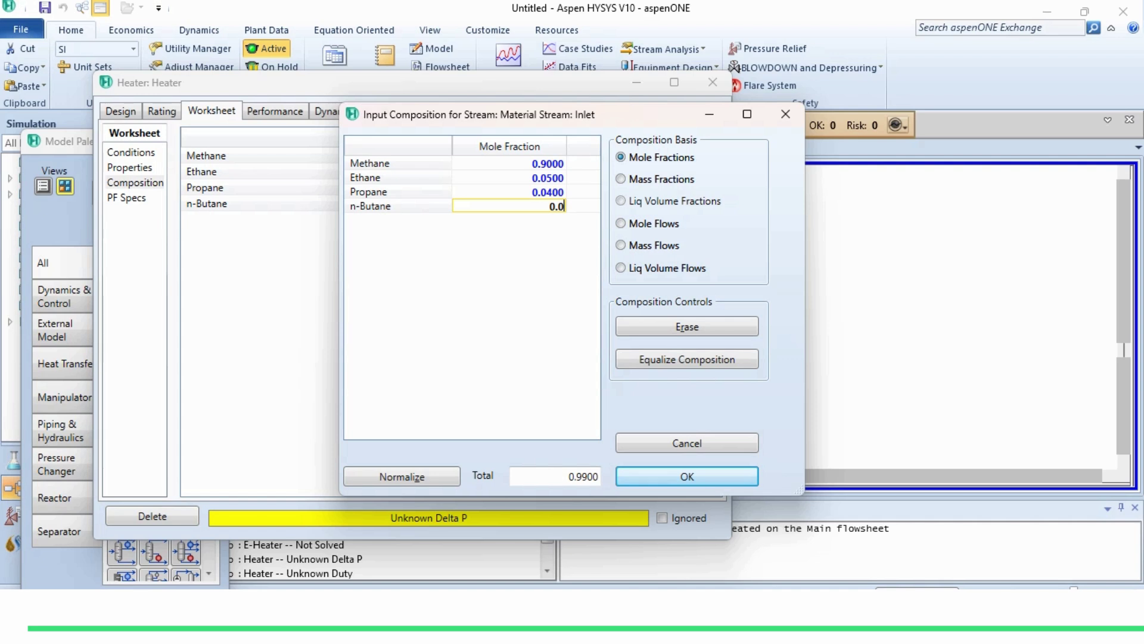
type("1")
key("Return")
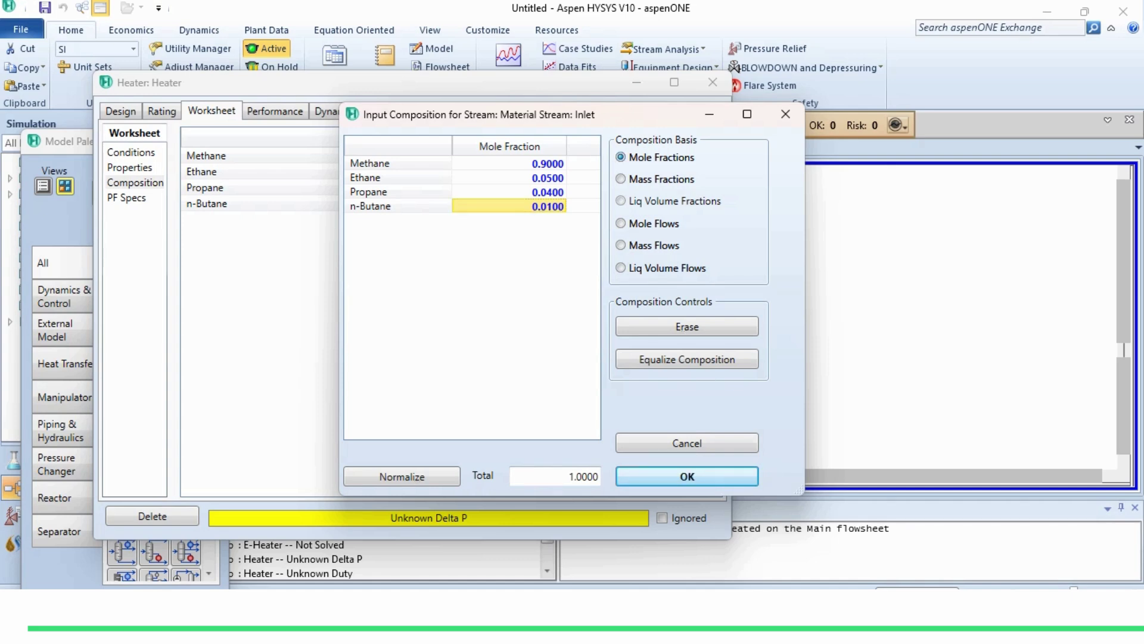
left_click(687, 477)
- Move the heater window off the flowsheet to examine the Inlet and Outlet stream conditions, and bring it back
left_click_drag(417, 82, 820, 352)
left_click(820, 257)
mouse_move(546, 299)
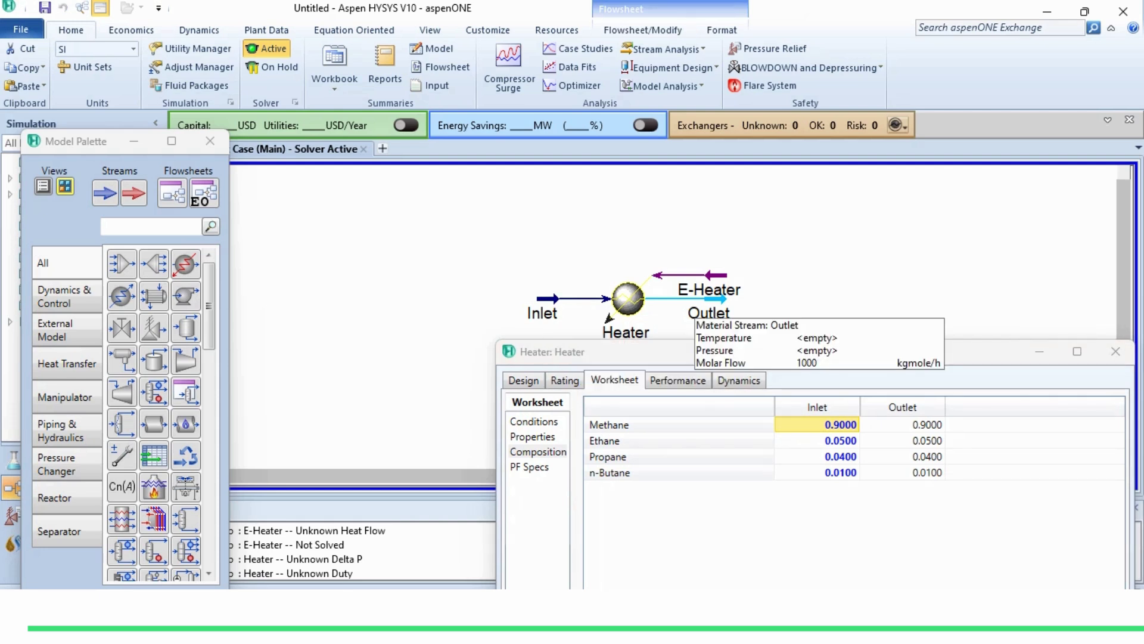
mouse_move(608, 319)
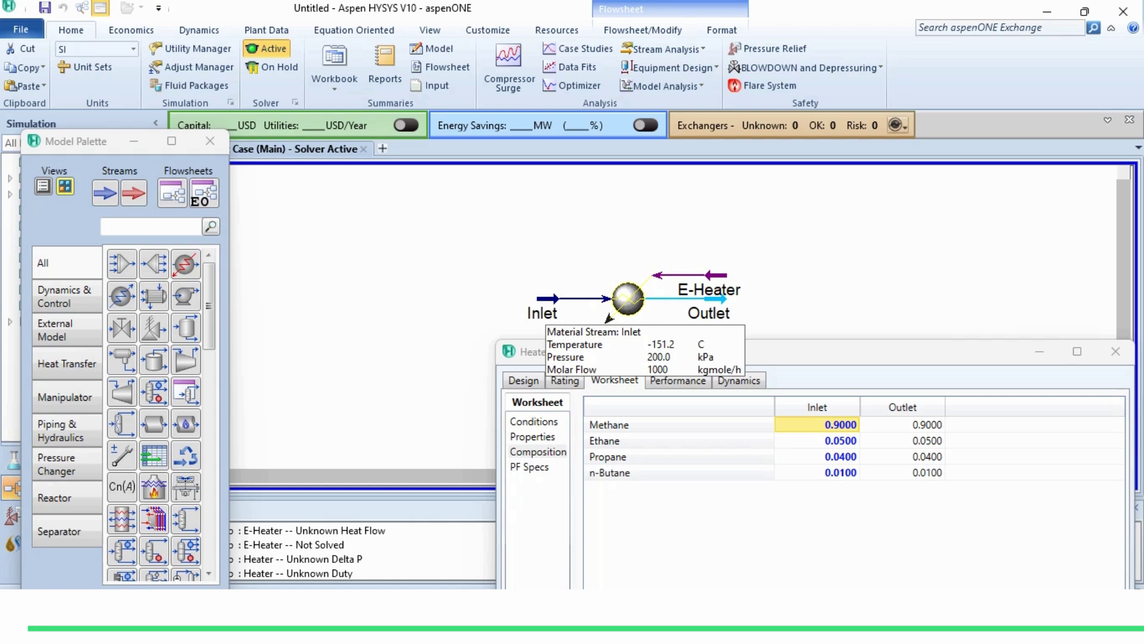
left_click_drag(596, 352, 261, 90)
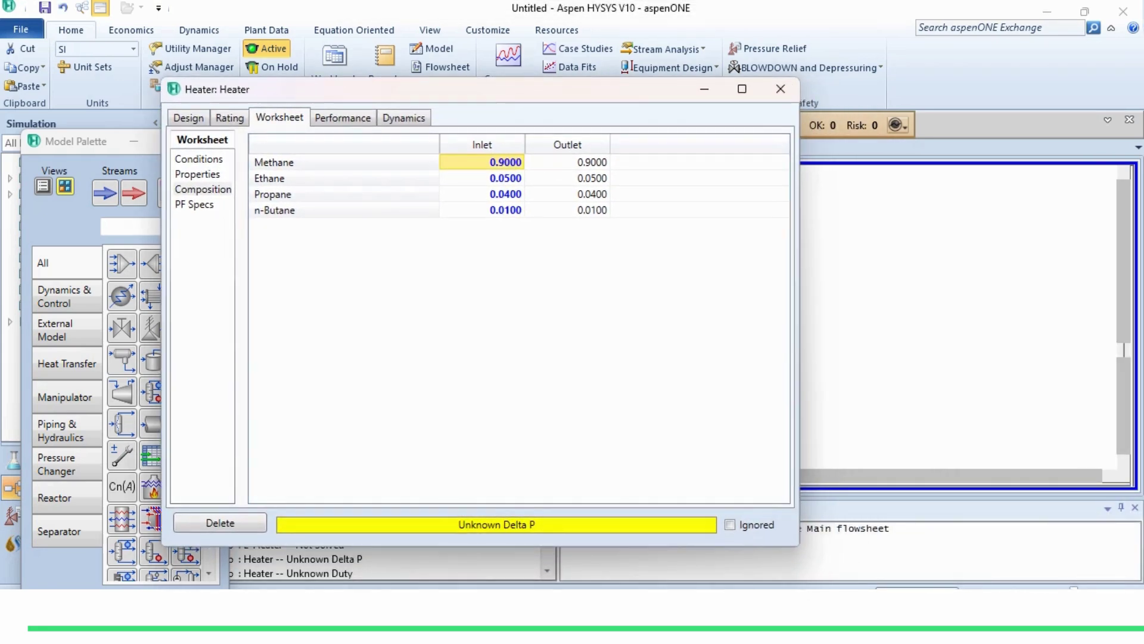
- Set the heater's pressure drop (Delta P) to 10 kPa in its design parameters
left_click(199, 159)
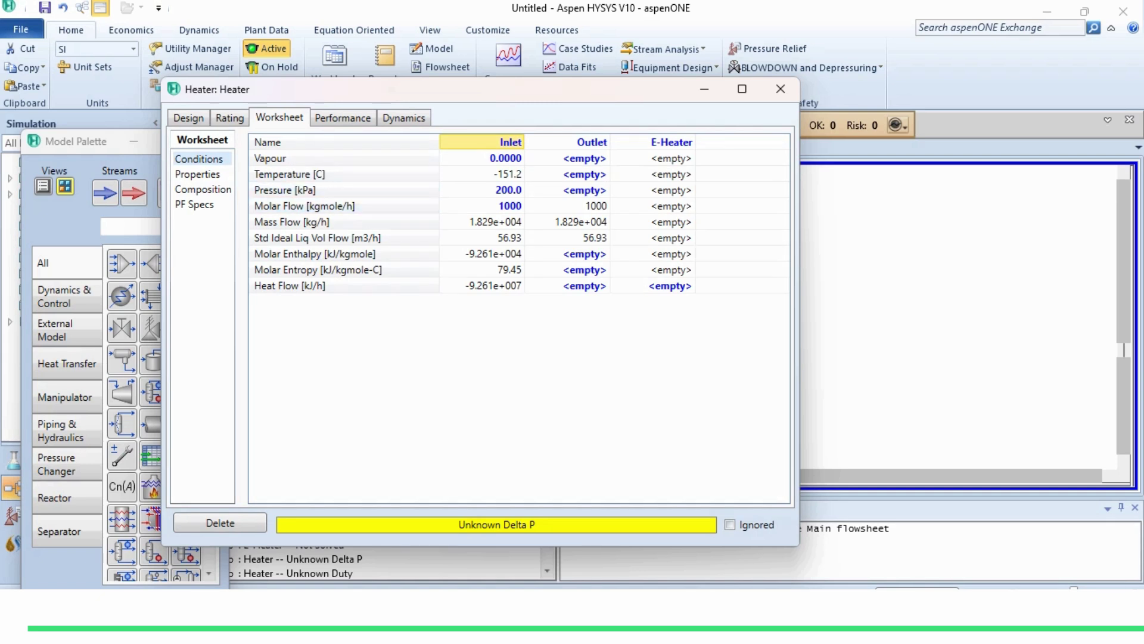
left_click(567, 190)
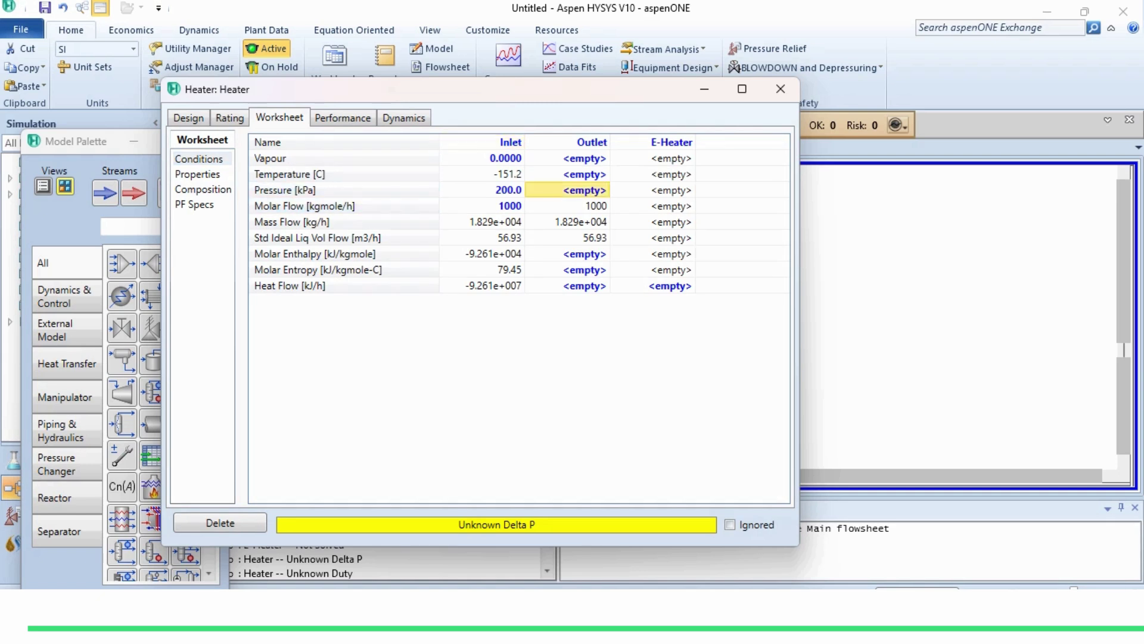
mouse_move(590, 209)
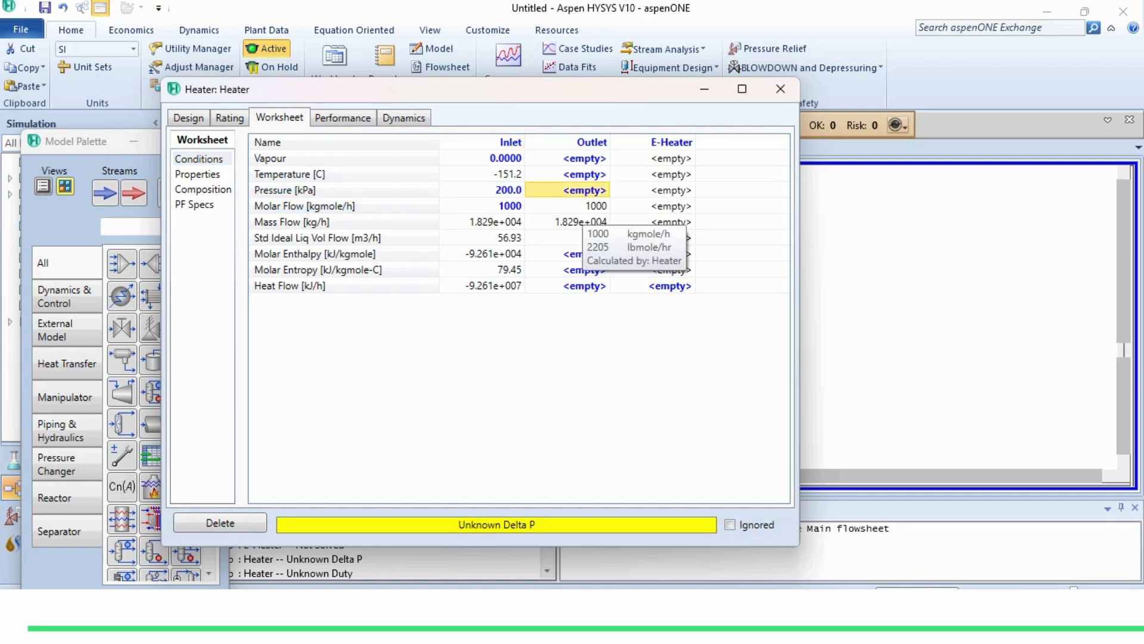
left_click(189, 118)
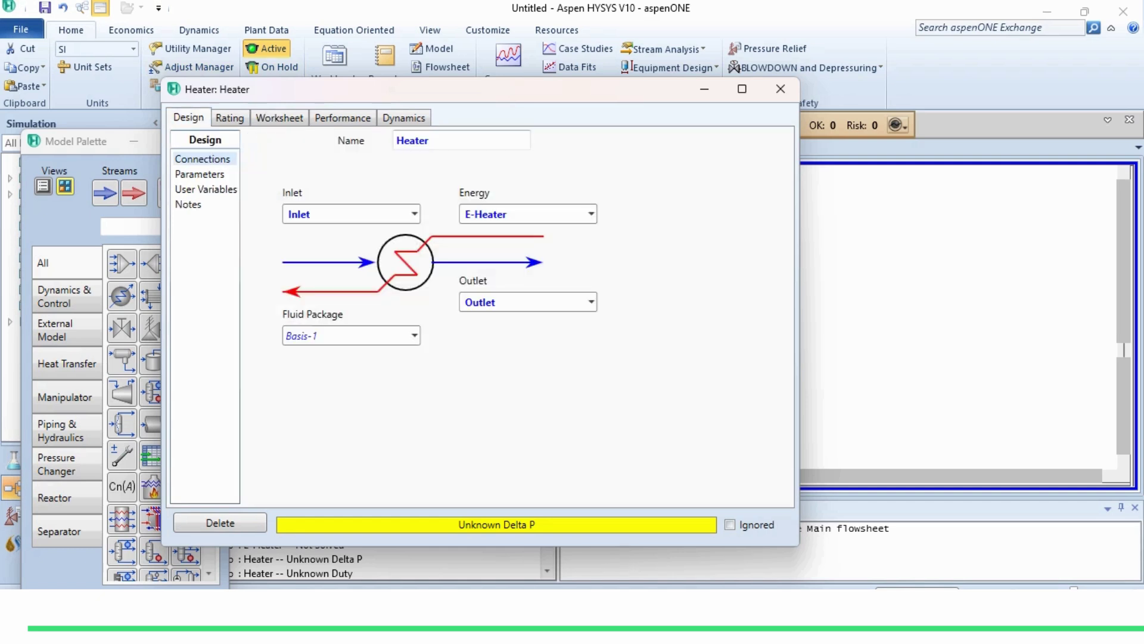
left_click(200, 174)
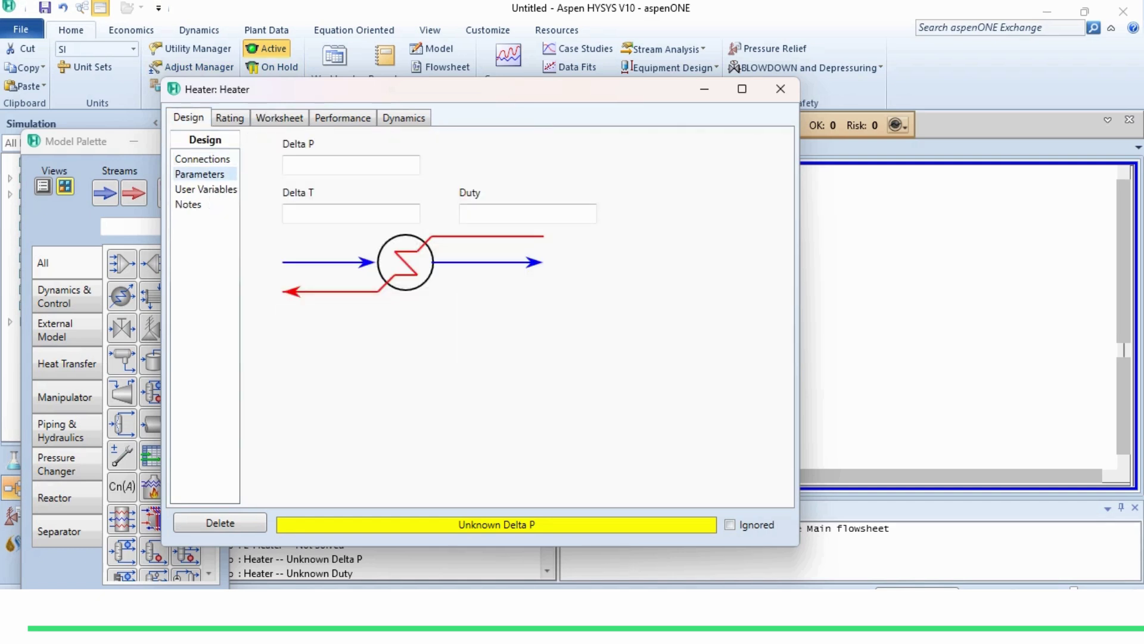
type("10")
key("Return")
- Set the Outlet stream temperature to 20 °C in the heater's worksheet conditions
left_click(279, 118)
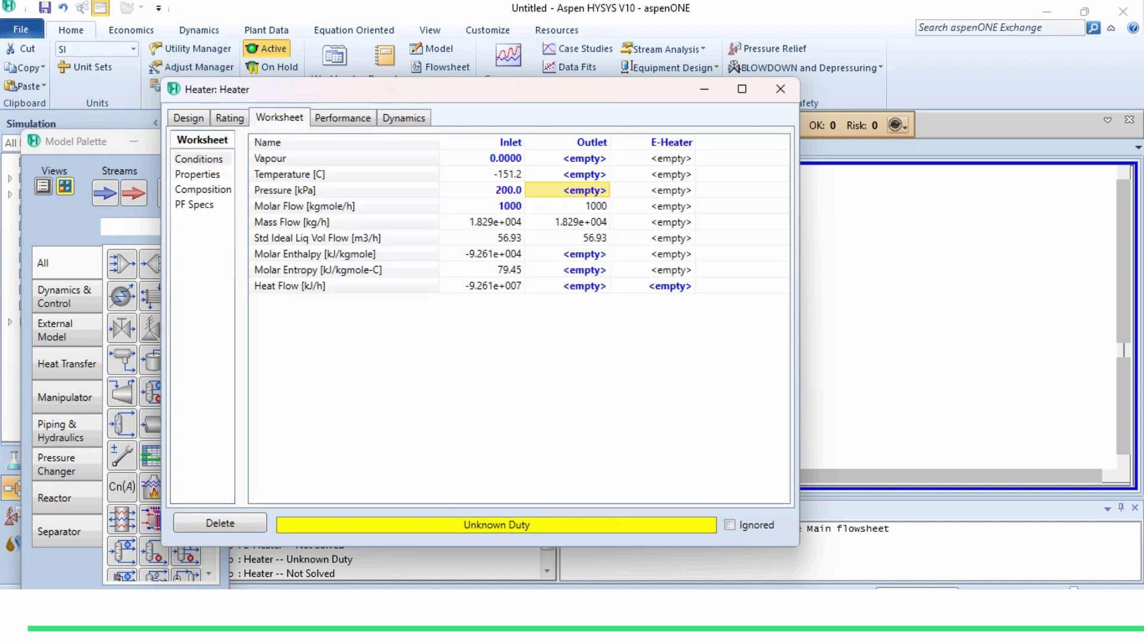
mouse_move(588, 193)
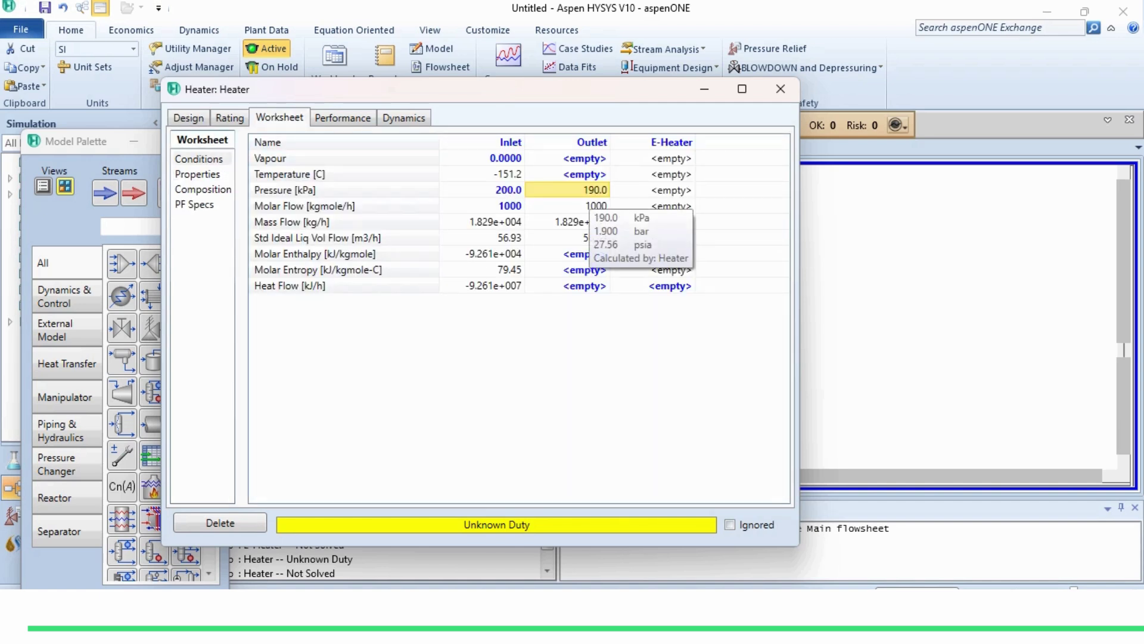
left_click(584, 174)
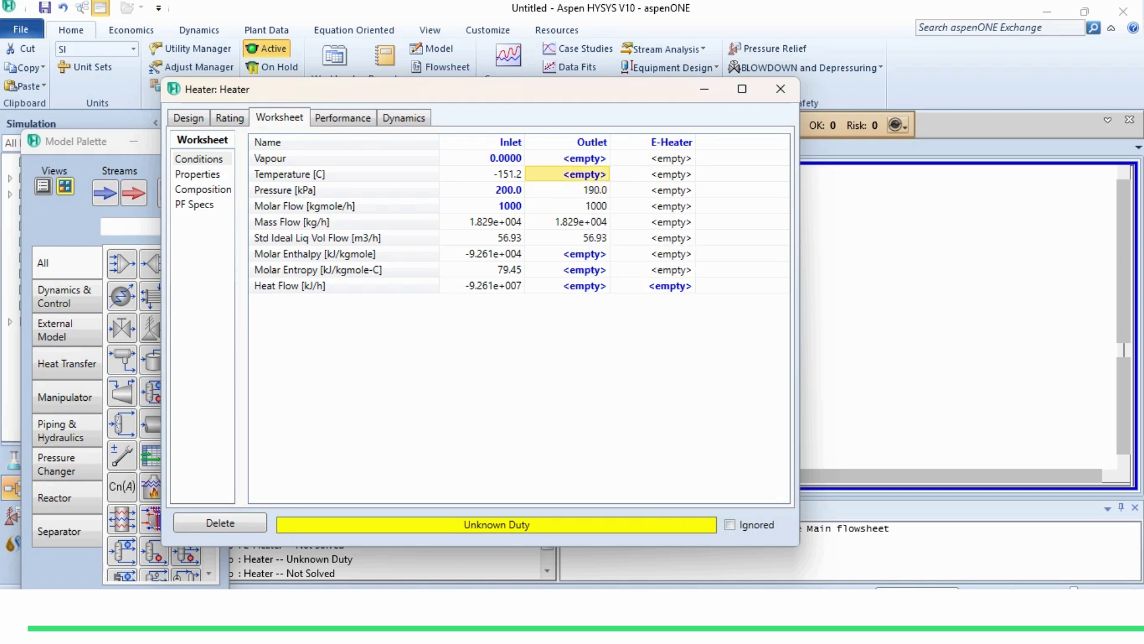
type("20")
key("Return")
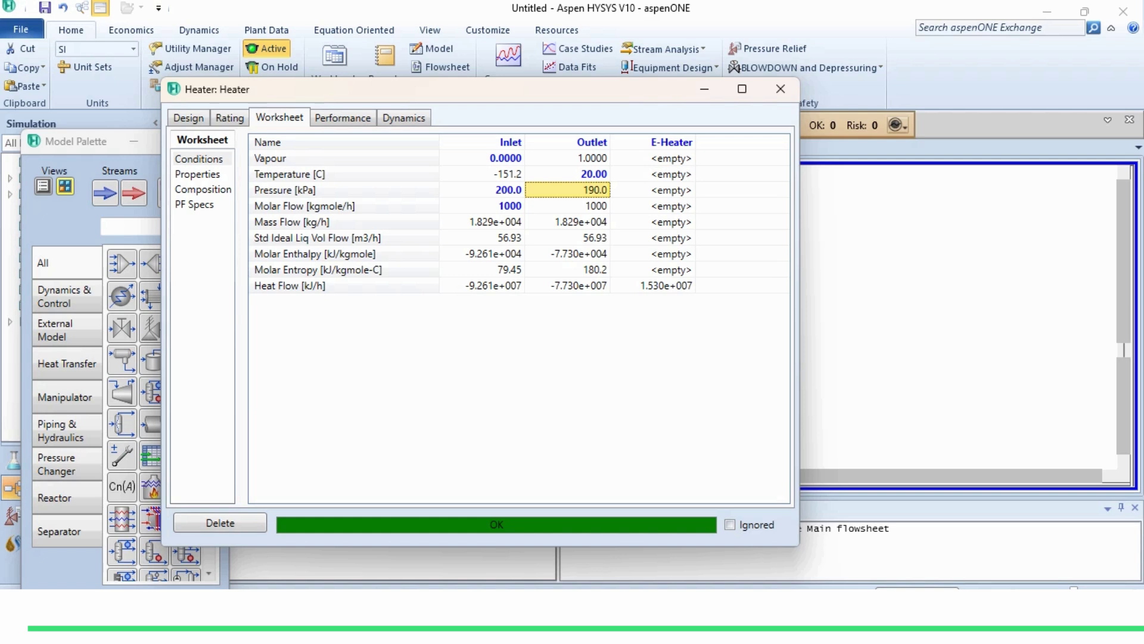
- Review the E-Heater heat flow, stream temperatures and pressures, and the heater's Delta T and duty
mouse_move(666, 286)
mouse_move(504, 176)
mouse_move(569, 191)
left_click(188, 118)
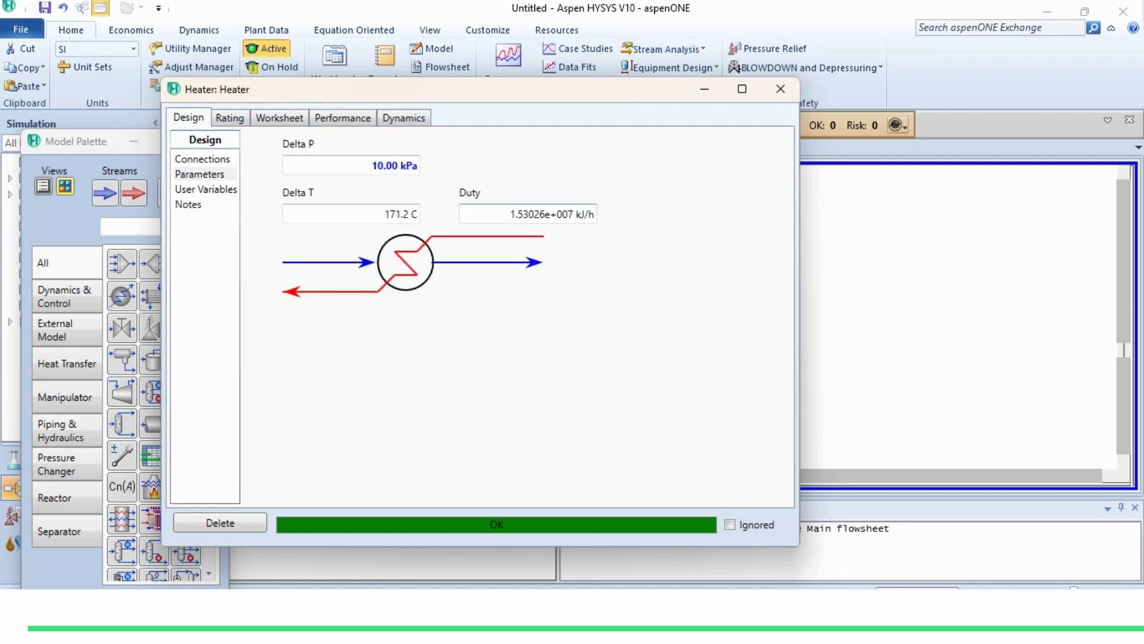
mouse_move(414, 219)
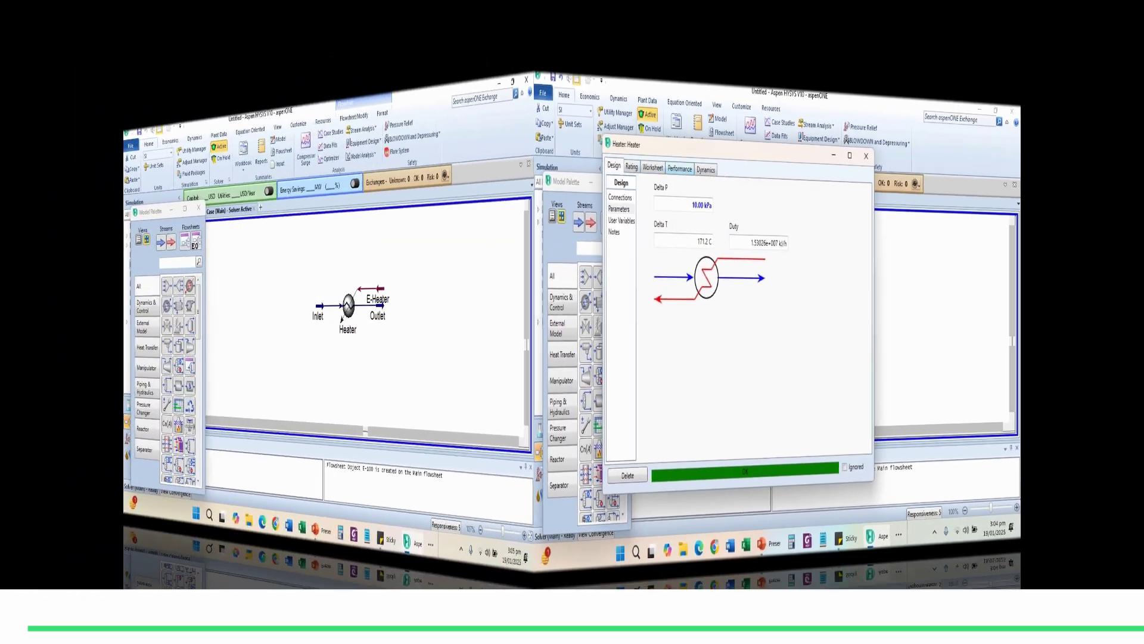